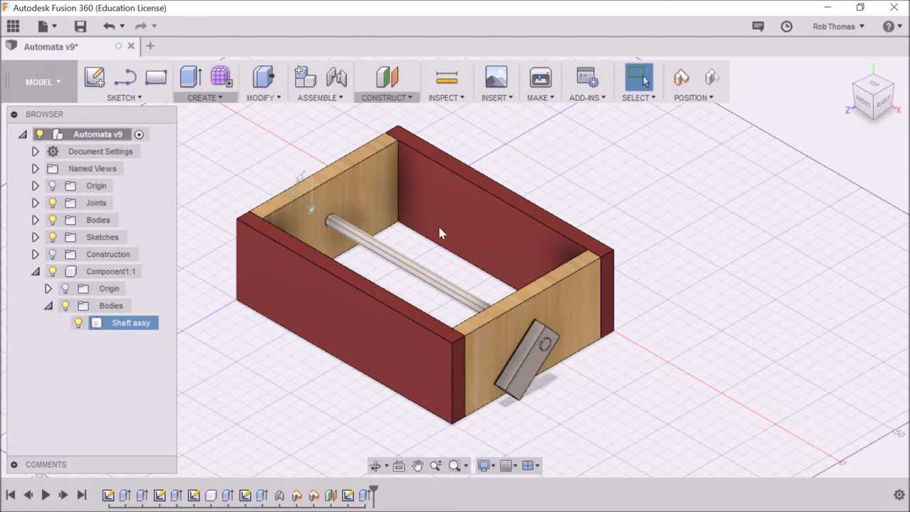
# Start a sketch on the crank plate face and capture the moved components' positions.
pyautogui.click(93, 78)
pyautogui.click(576, 339)
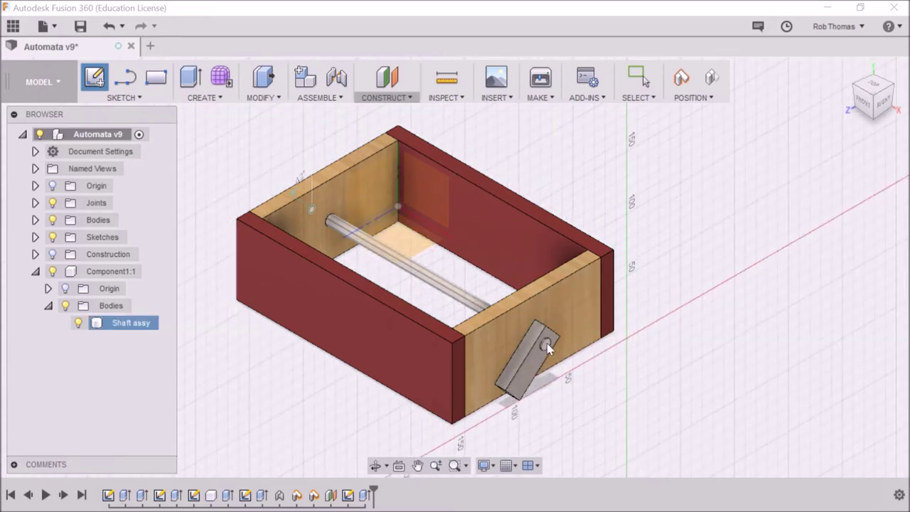
pyautogui.click(547, 342)
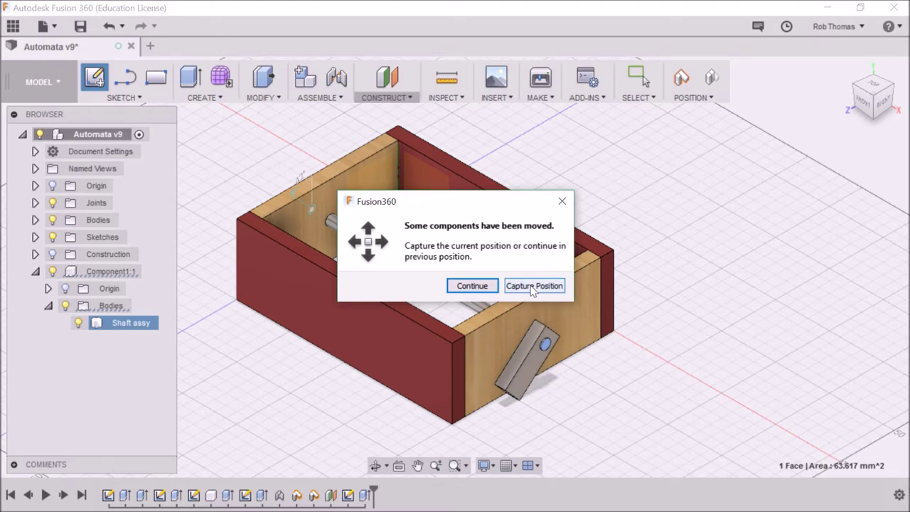
pyautogui.click(532, 287)
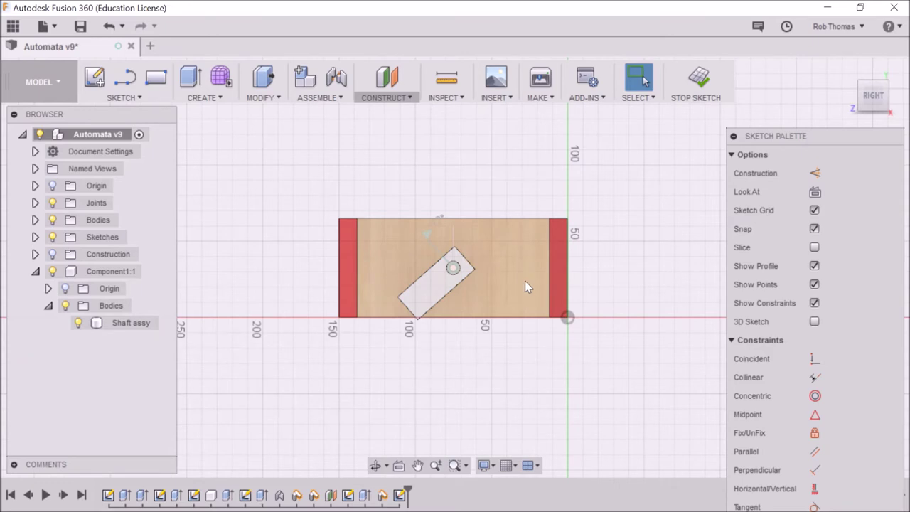
# Draw a Ø9 mm centre-diameter circle on the crank plate hole's centre.
pyautogui.click(140, 100)
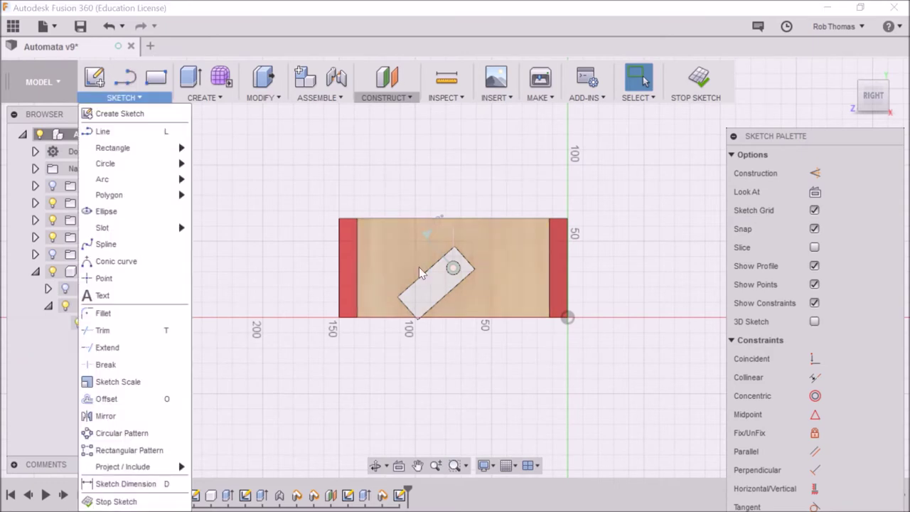
pyautogui.moveTo(149, 163)
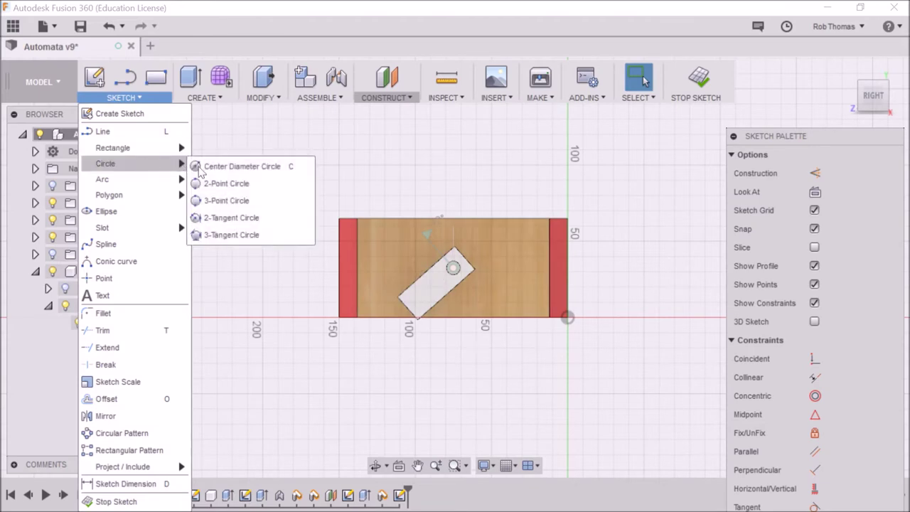
pyautogui.click(213, 167)
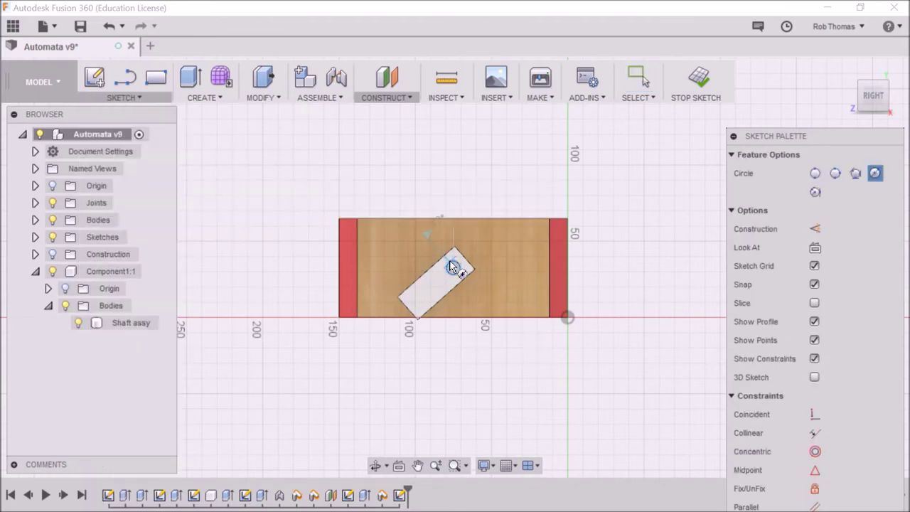
pyautogui.scroll(5, 463, 282)
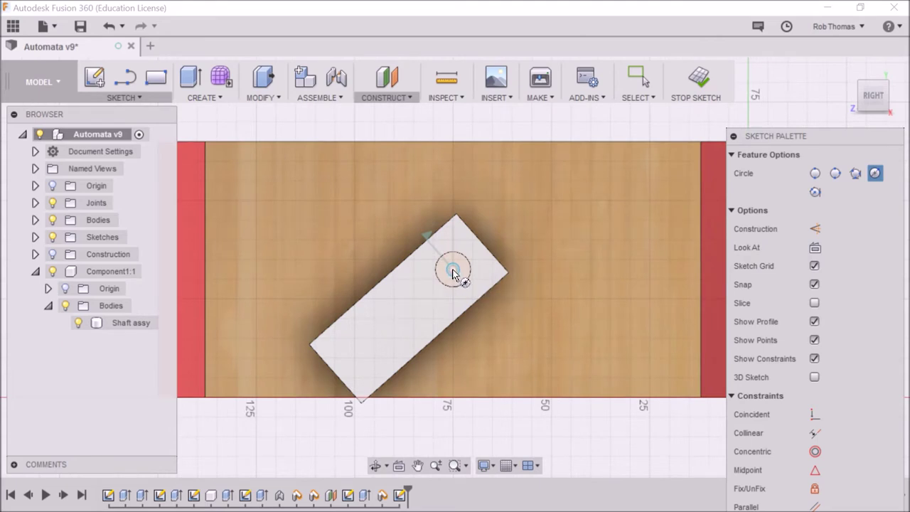
pyautogui.click(453, 270)
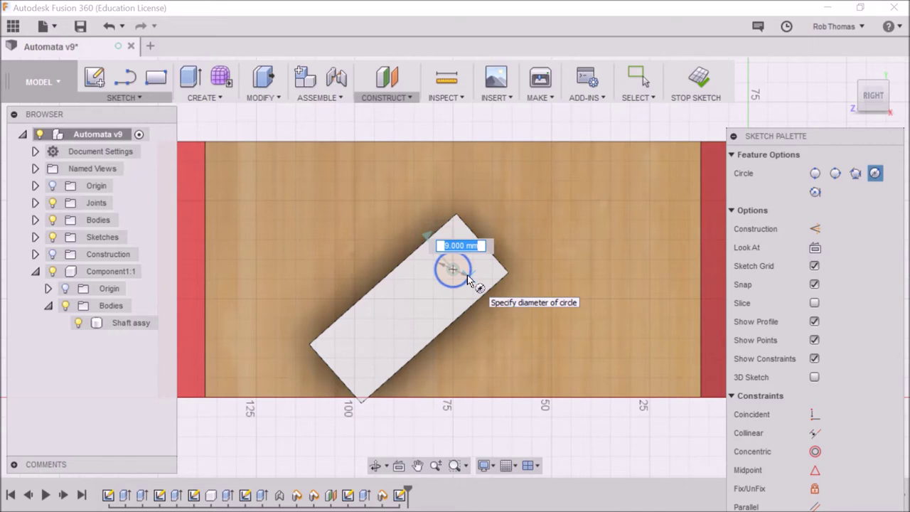
pyautogui.write('9')
pyautogui.press('Return')
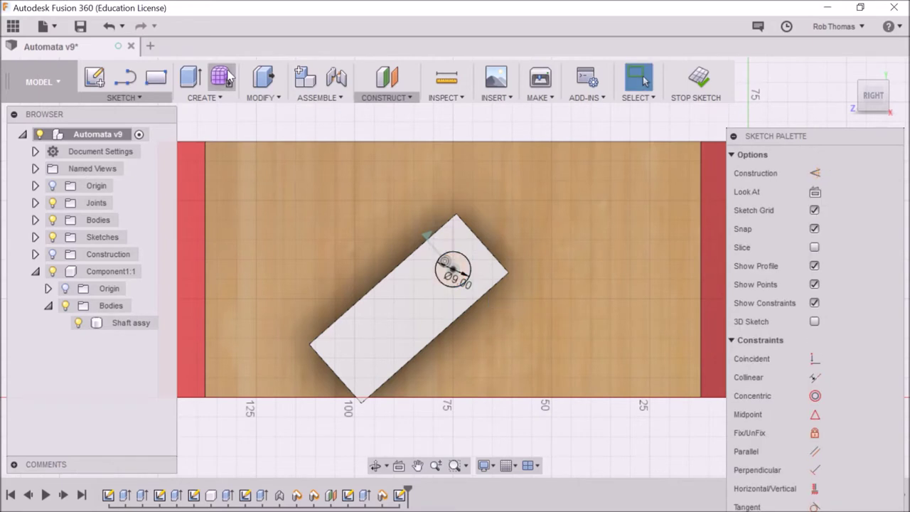
# Add a 20 mm diameter circle on the same hole centre, concentric with the 9 mm one.
pyautogui.click(142, 100)
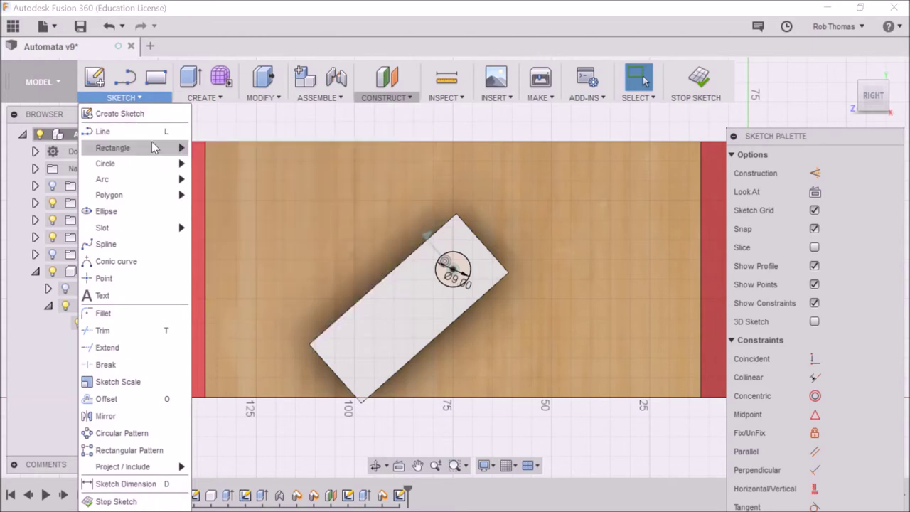
pyautogui.moveTo(162, 162)
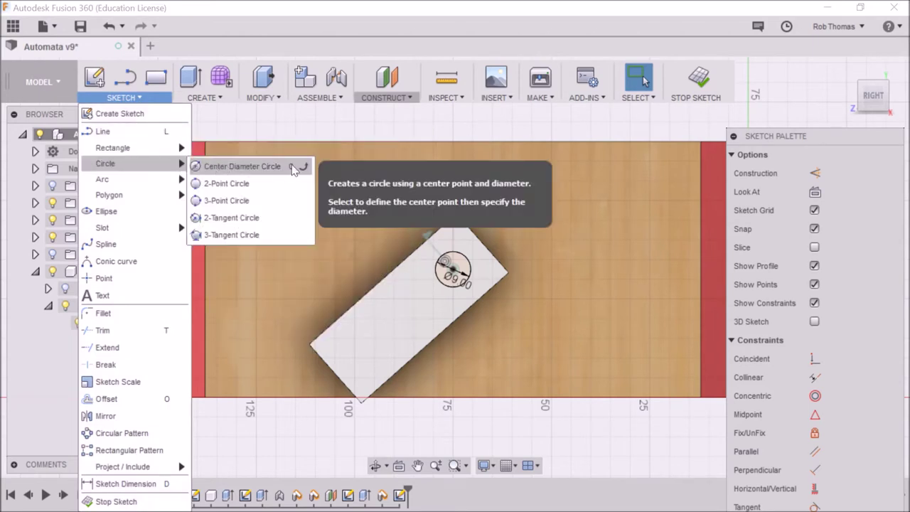
pyautogui.click(300, 168)
pyautogui.click(453, 269)
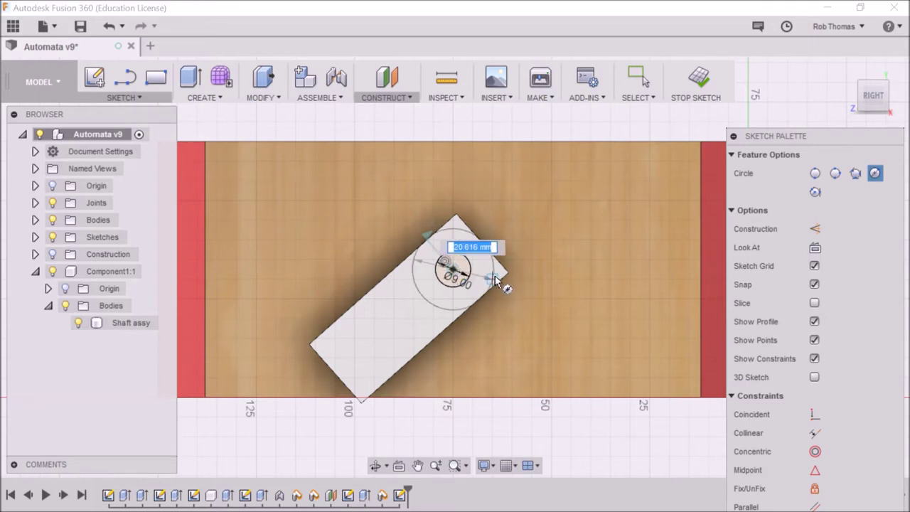
pyautogui.write('20')
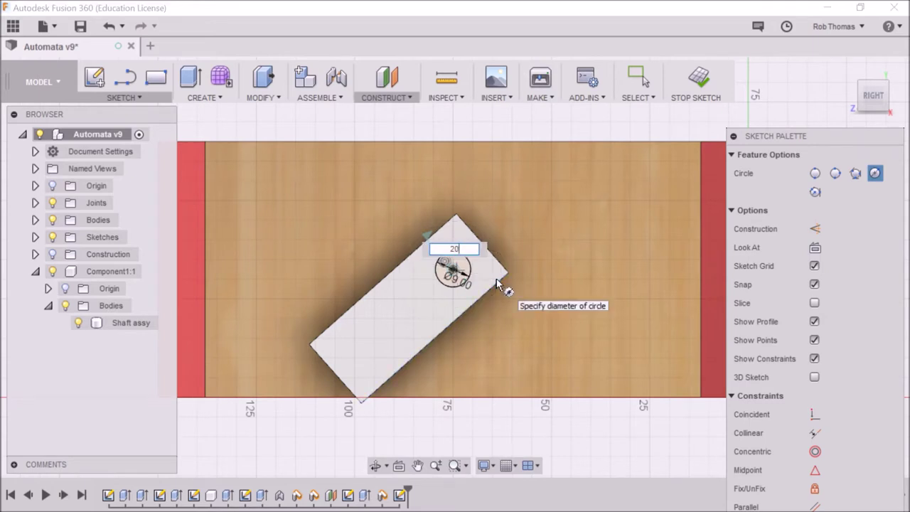
pyautogui.press('Tab')
pyautogui.press('Return')
pyautogui.press('Escape')
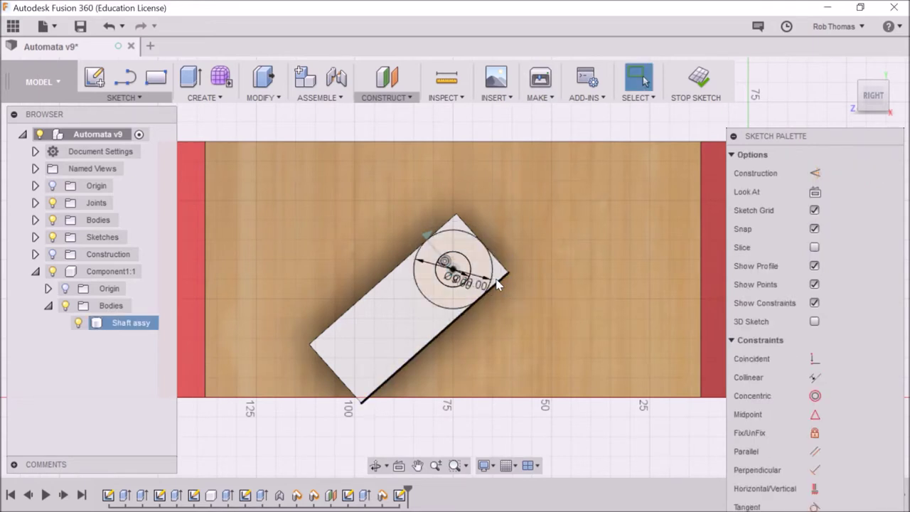
pyautogui.press('Escape')
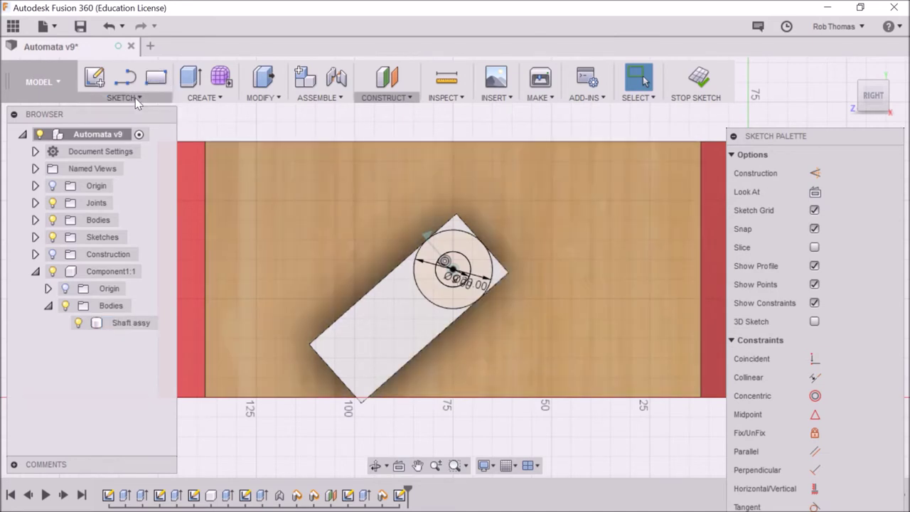
pyautogui.click(136, 103)
# Draw an ellipse centred on the circles with its long axis vertical, enclosing both.
pyautogui.click(132, 210)
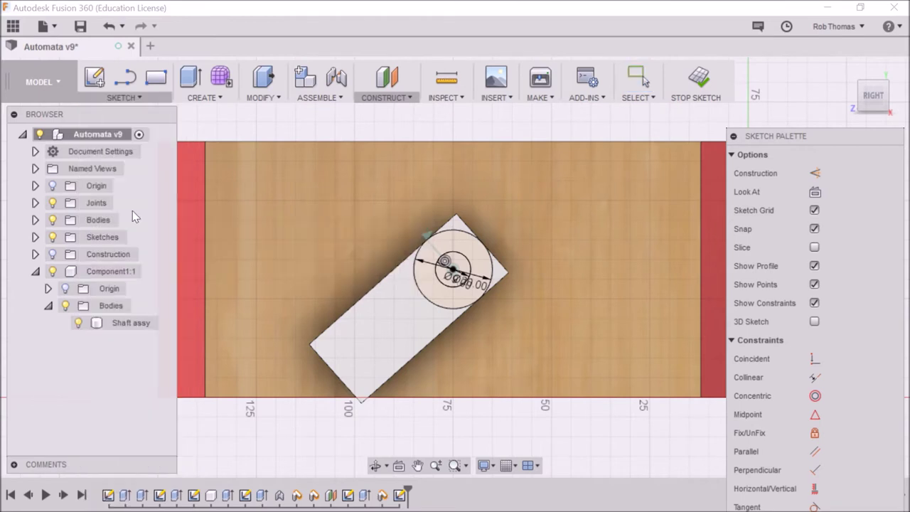
pyautogui.click(455, 273)
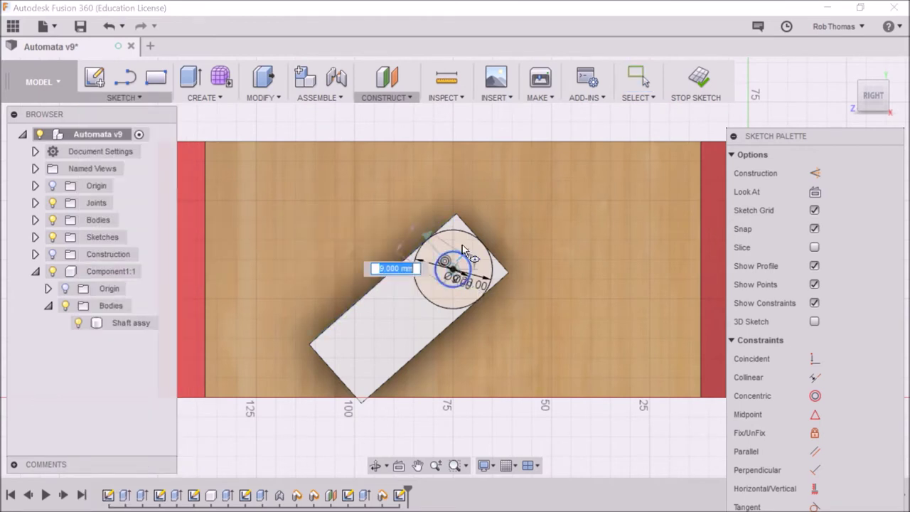
pyautogui.click(451, 195)
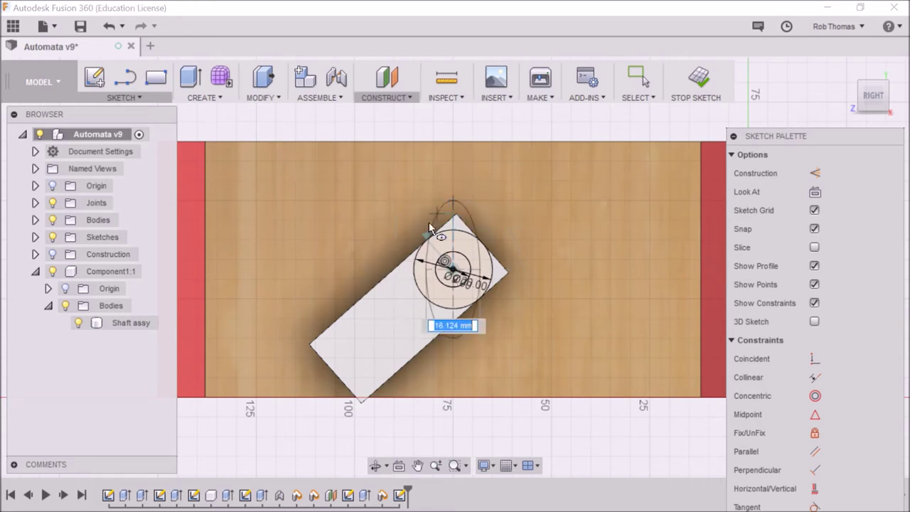
pyautogui.click(419, 279)
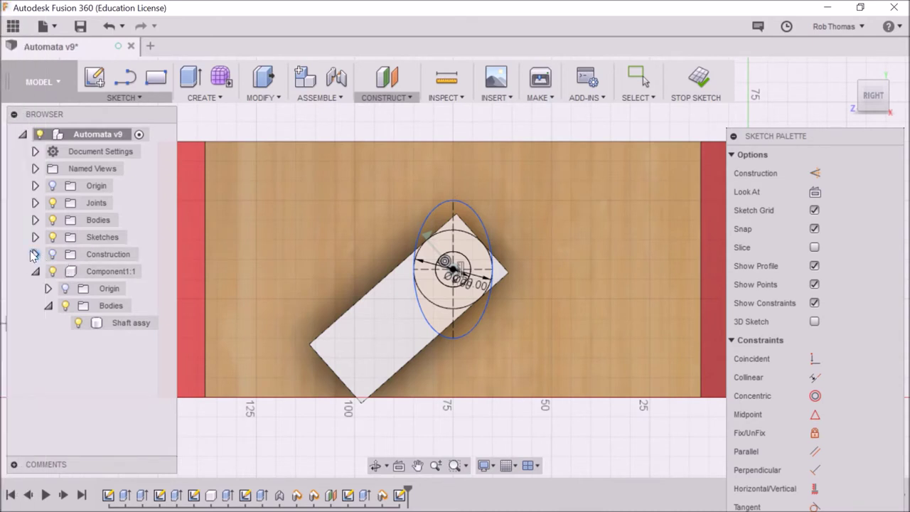
# Hide the Right side, Left side and Shaft assy bodies, then zoom in on the sketch.
pyautogui.click(35, 220)
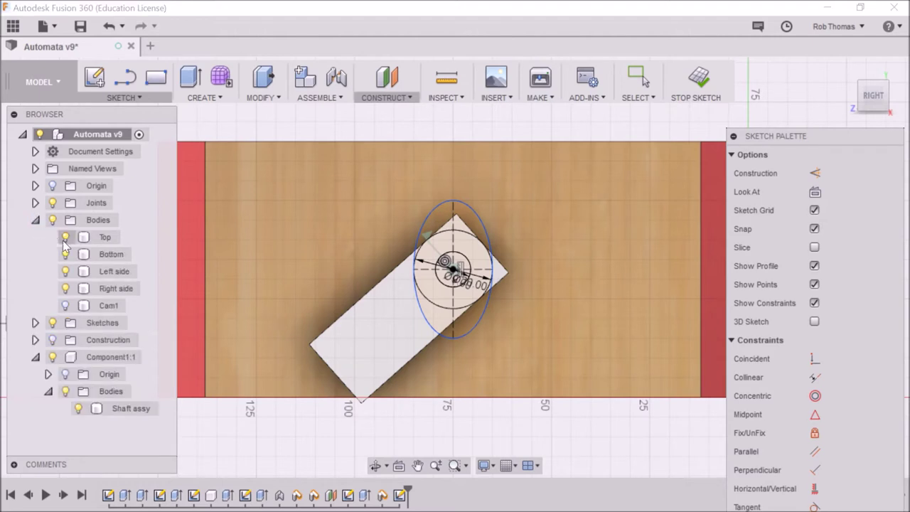
pyautogui.click(65, 288)
pyautogui.click(66, 271)
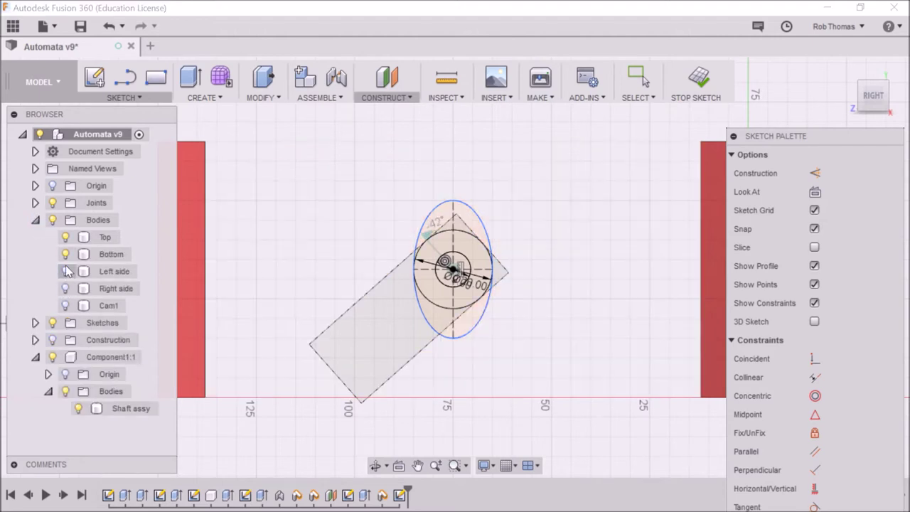
pyautogui.click(78, 410)
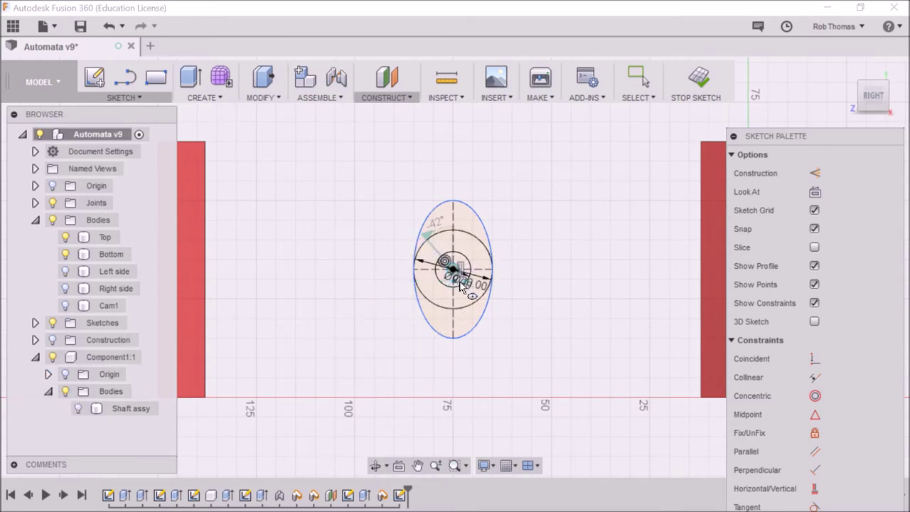
pyautogui.scroll(3, 459, 273)
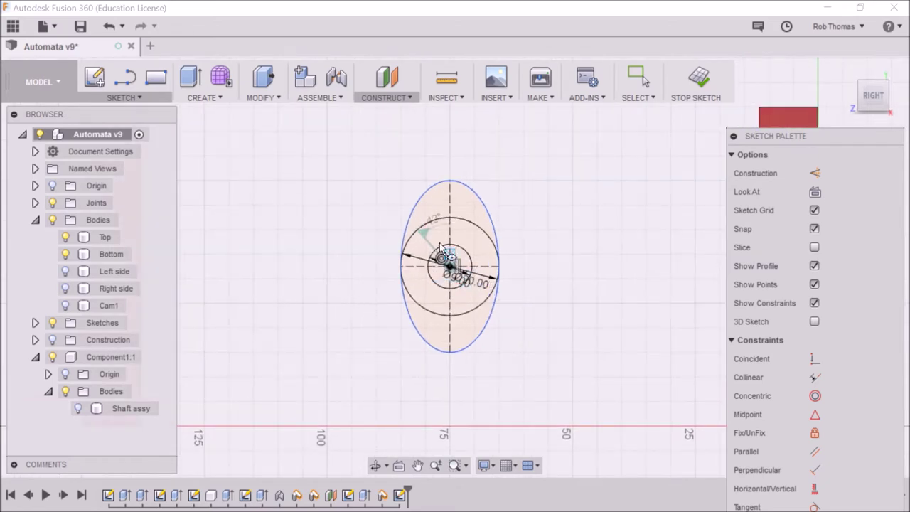
# Trim away the ellipse's lower half and the 20 mm circle's upper arc.
pyautogui.click(138, 98)
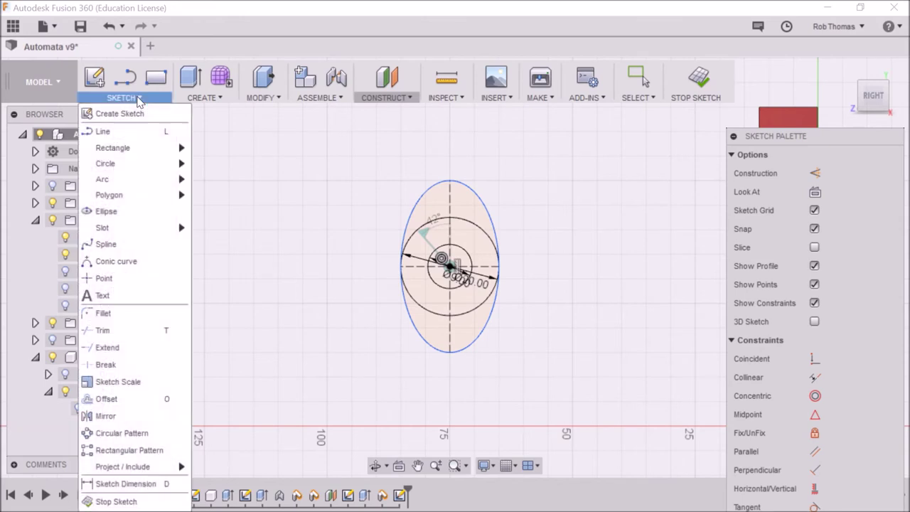
pyautogui.click(173, 331)
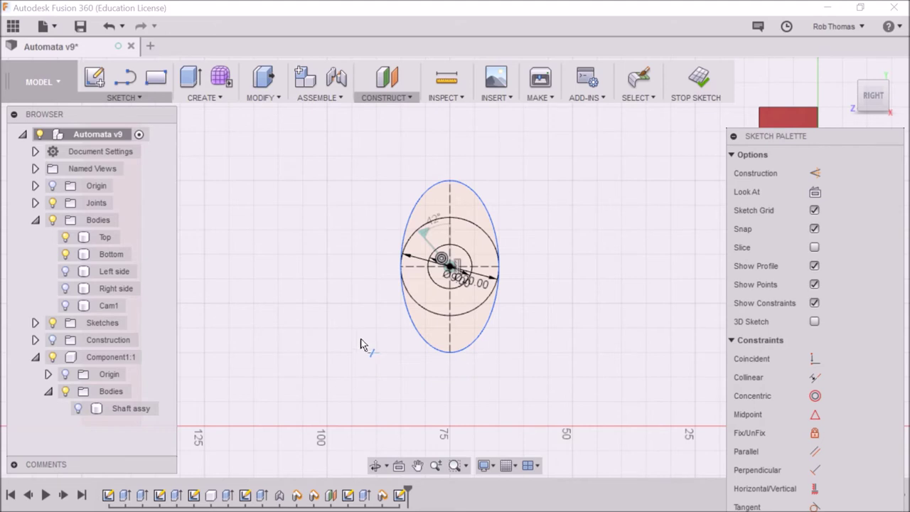
pyautogui.click(415, 329)
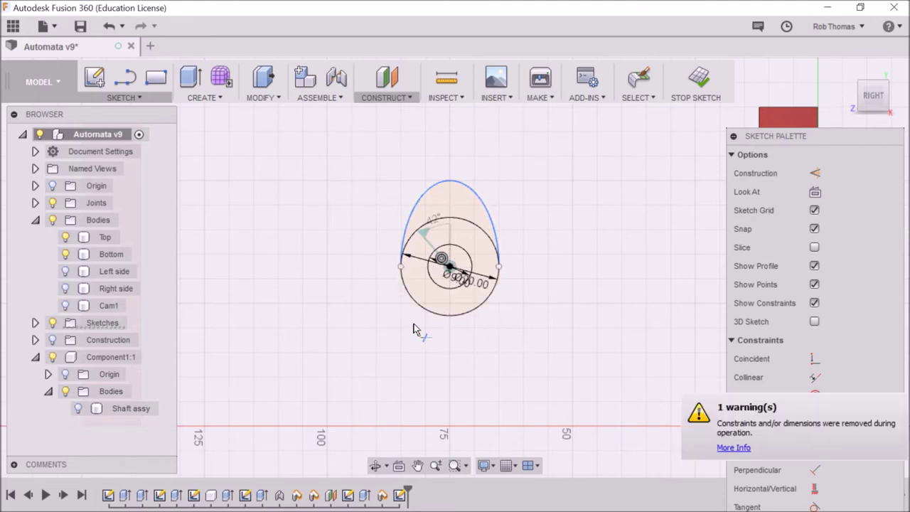
pyautogui.click(466, 224)
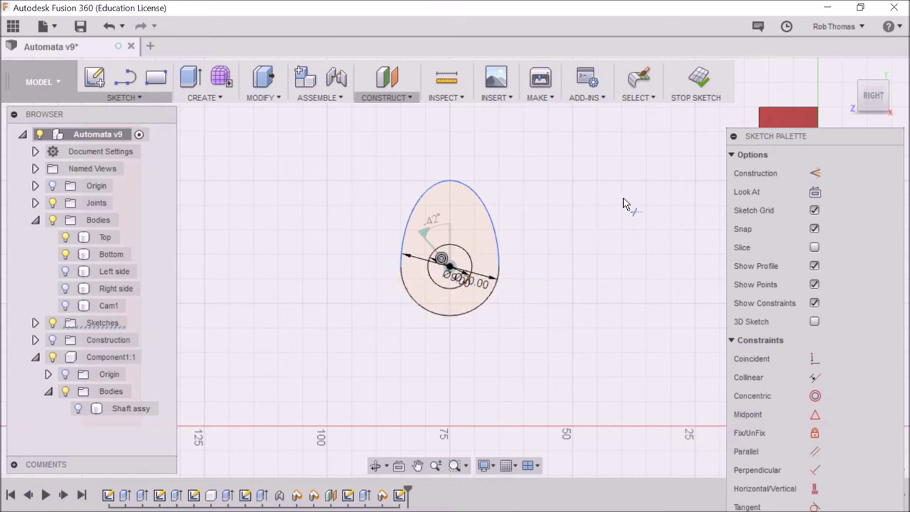
# Finish the sketch, switch to the isometric view, zoom out, and show the Shaft assy body.
pyautogui.click(699, 81)
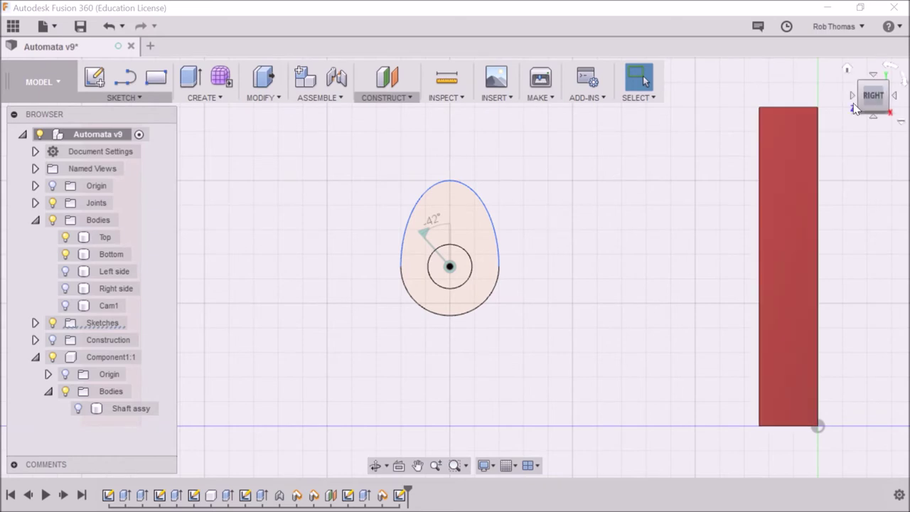
pyautogui.moveTo(866, 90)
pyautogui.click(864, 84)
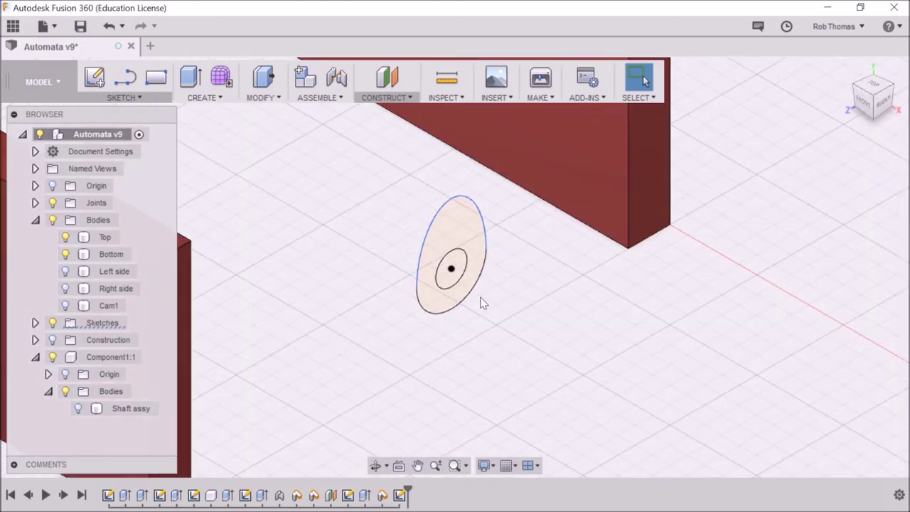
pyautogui.scroll(-3, 573, 297)
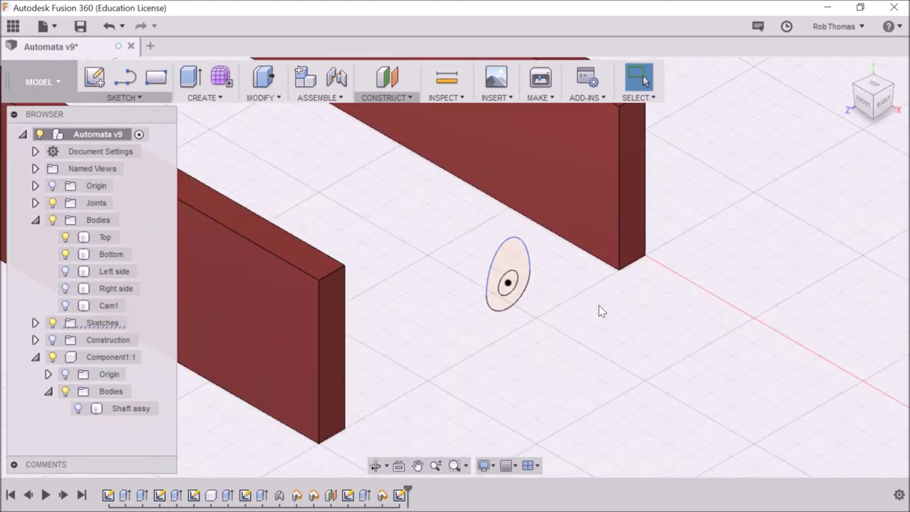
pyautogui.scroll(-2, 360, 207)
pyautogui.scroll(-3, 619, 405)
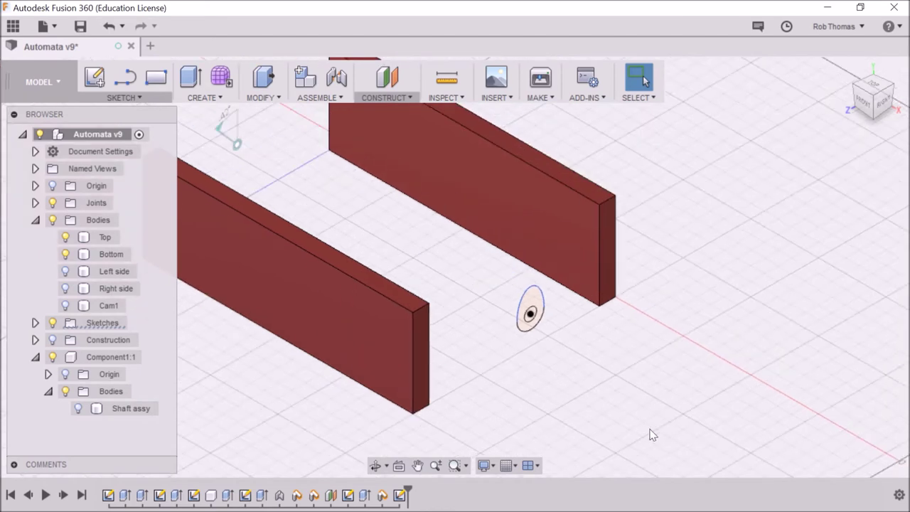
pyautogui.scroll(-2, 652, 435)
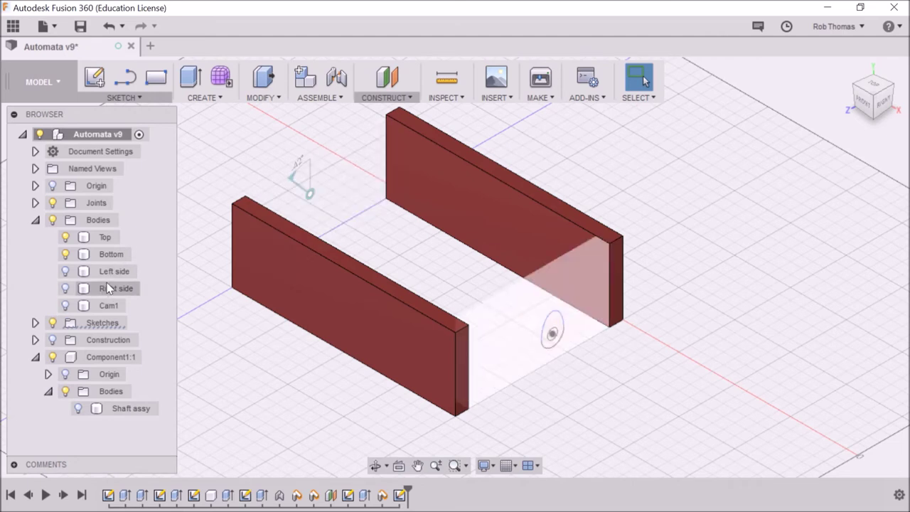
pyautogui.click(78, 409)
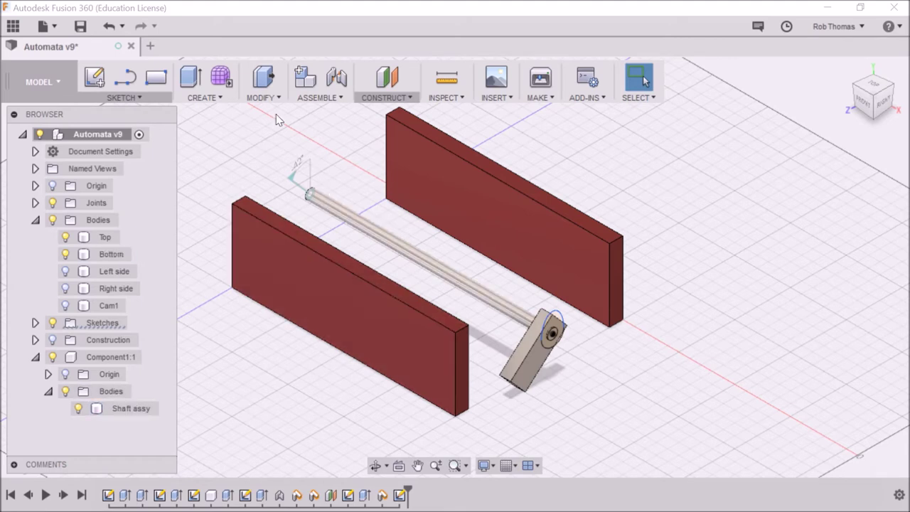
# Start a New Component from the Create menu, then cancel it without creating anything.
pyautogui.click(201, 98)
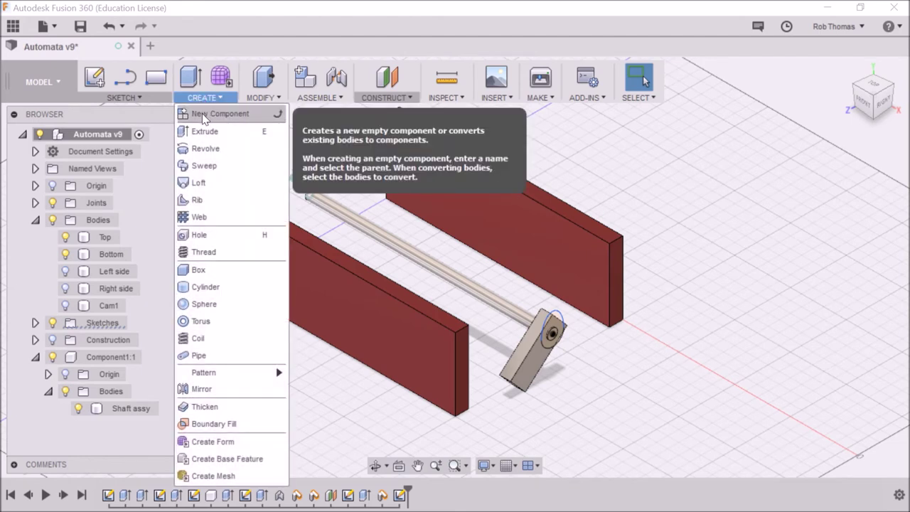
pyautogui.click(204, 116)
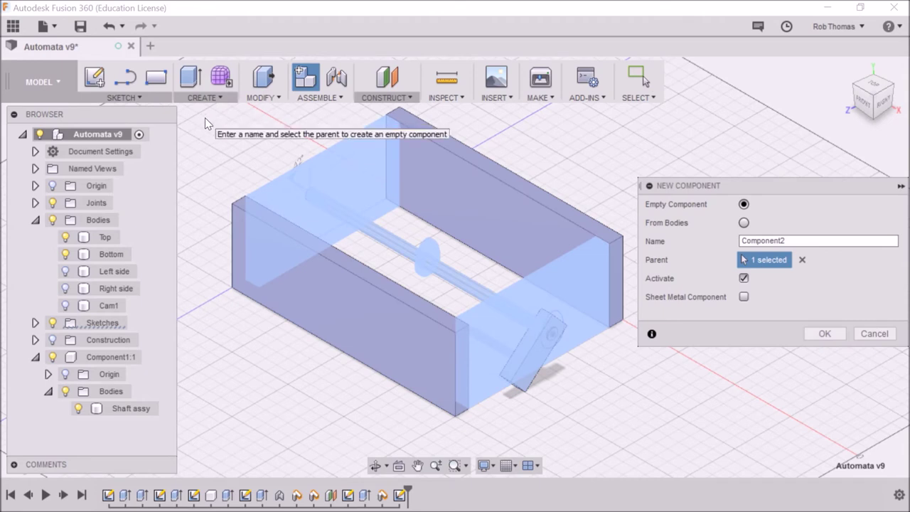
pyautogui.click(875, 334)
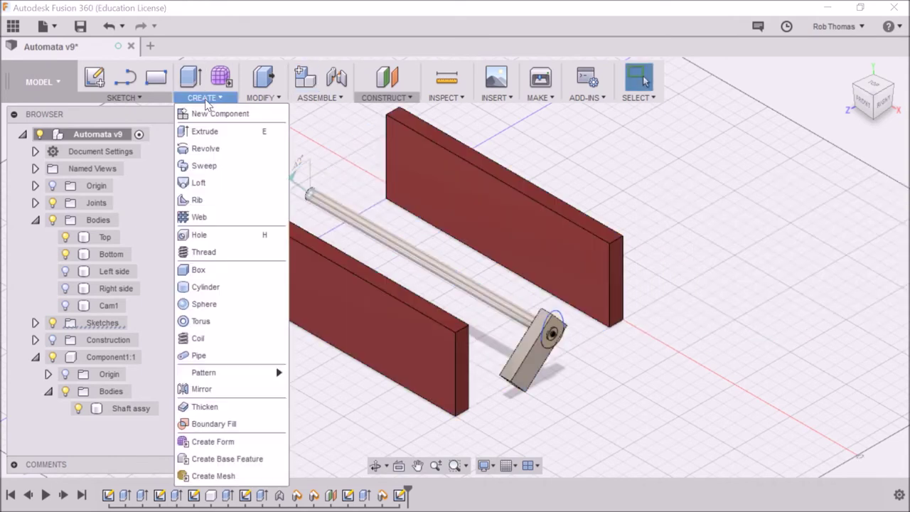
# Start an extrude, make the Sketches folder visible, and pick the cam outline as the profile.
pyautogui.click(206, 132)
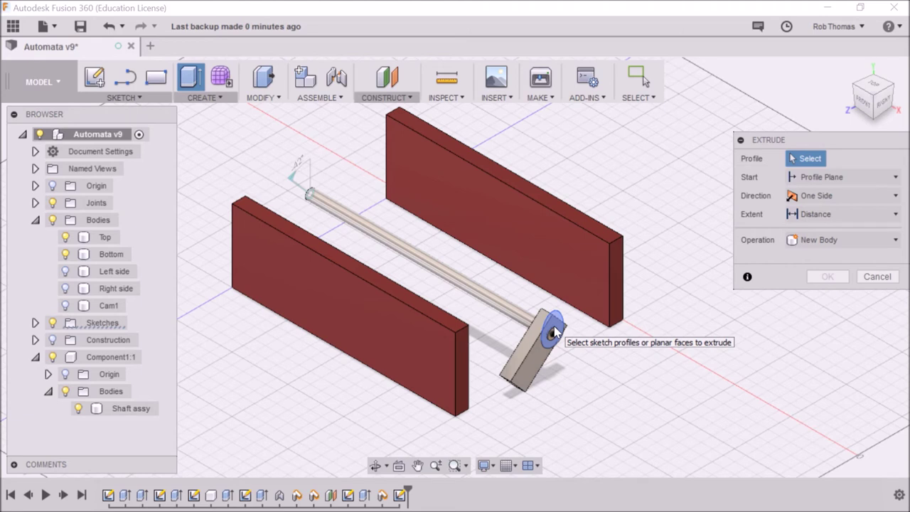
pyautogui.click(35, 323)
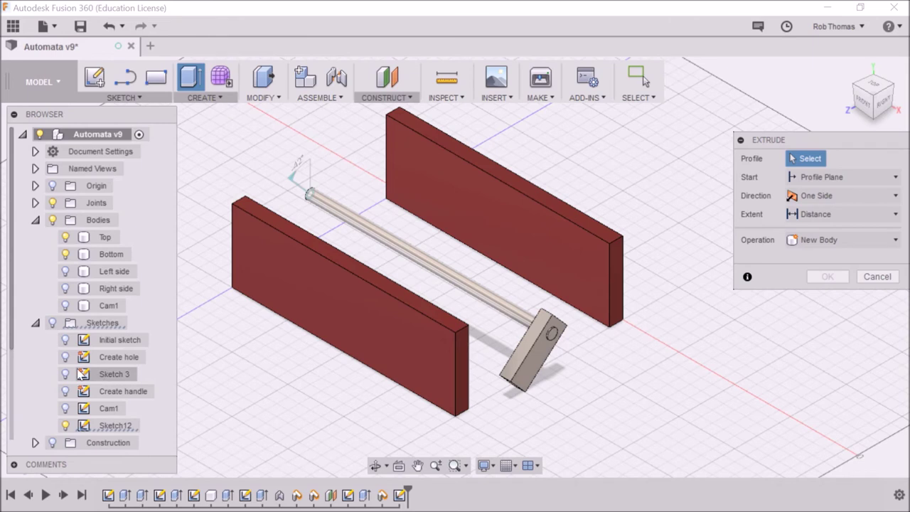
pyautogui.click(52, 323)
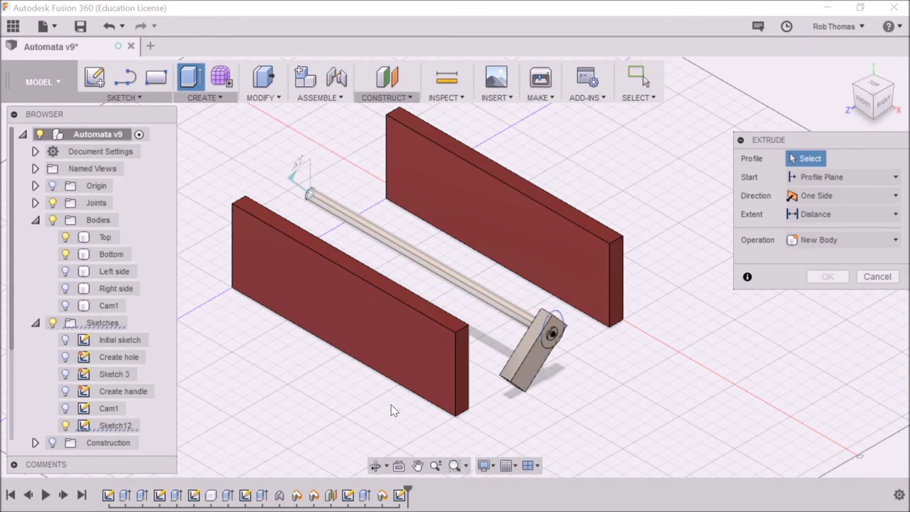
pyautogui.click(556, 329)
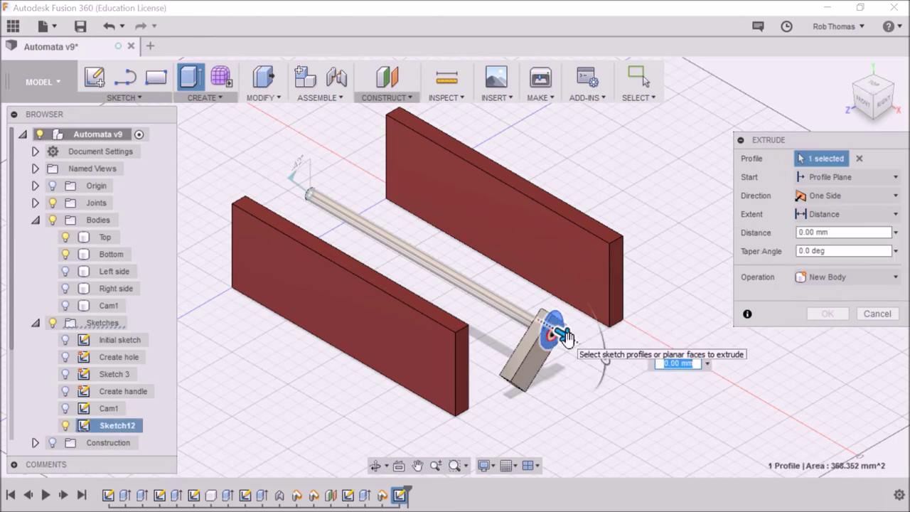
# Drag the cam extrusion along the shaft and start it from an offset plane of -100-12 mm.
pyautogui.moveTo(565, 335); pyautogui.dragTo(406, 249)
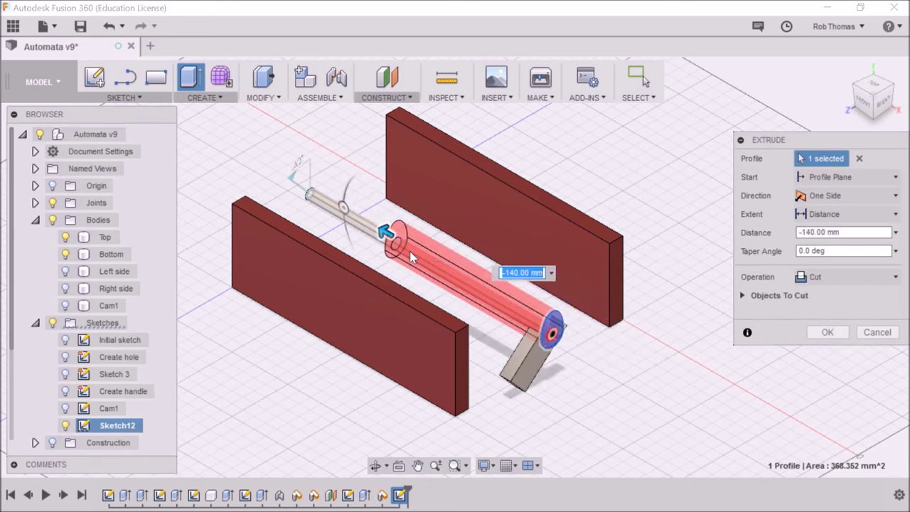
pyautogui.click(818, 182)
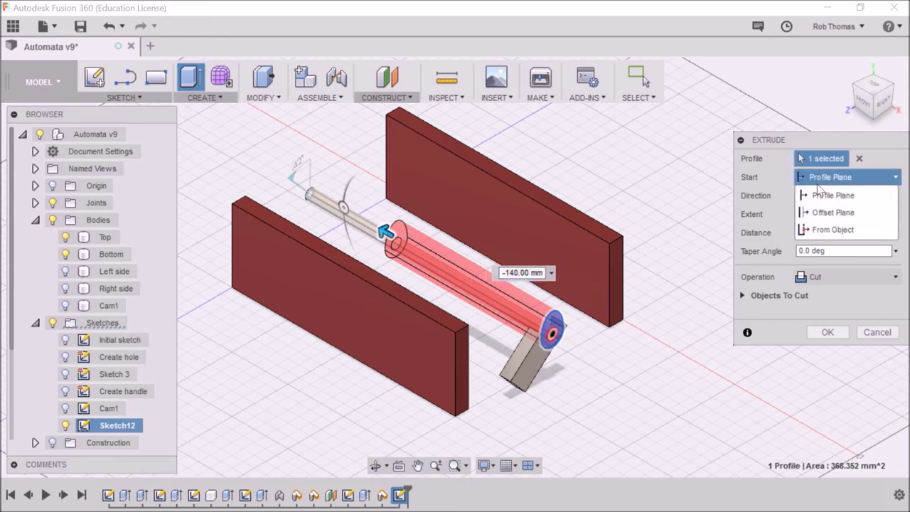
pyautogui.click(813, 214)
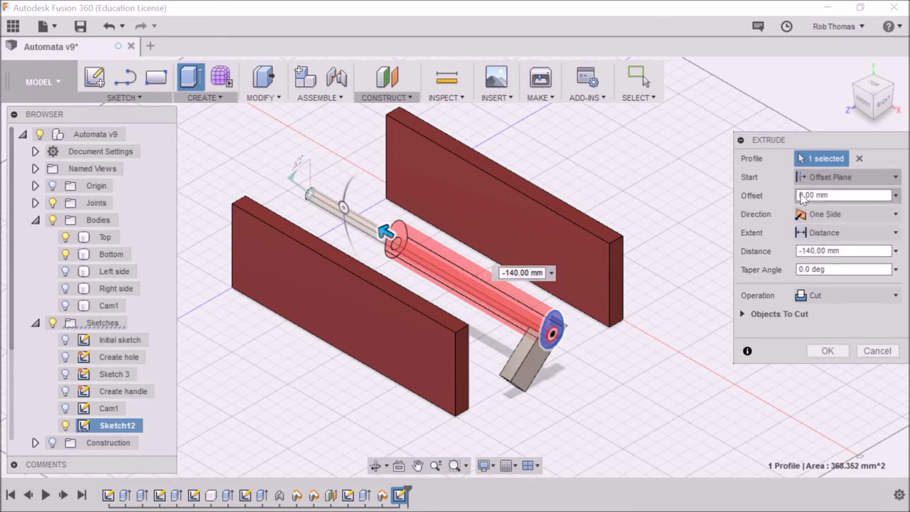
pyautogui.click(801, 196)
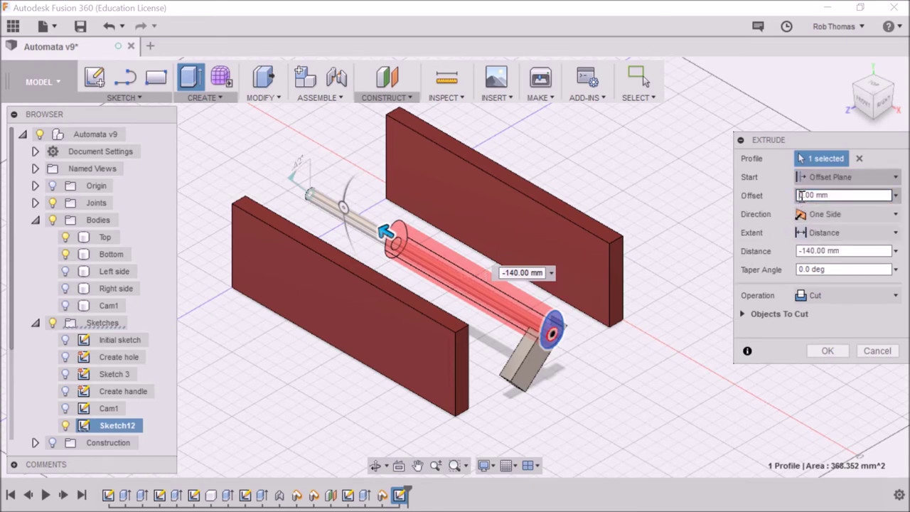
pyautogui.write('-100')
pyautogui.press('BackSpace')
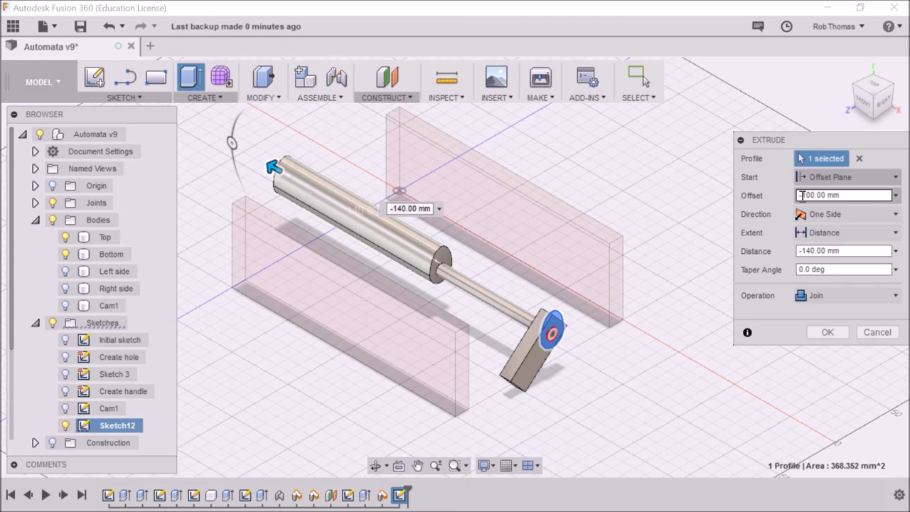
pyautogui.write('-12')
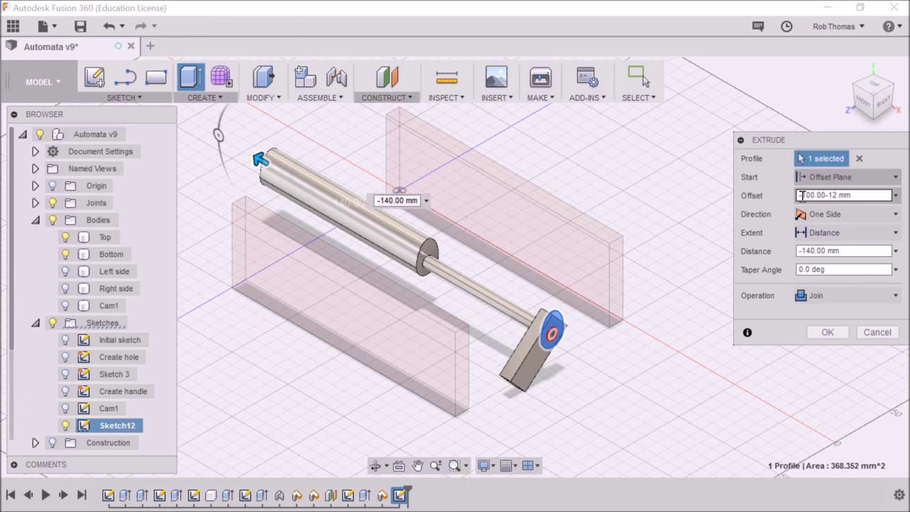
# Replace the cam extrusion distance of -140 with 3 mm.
pyautogui.click(811, 251)
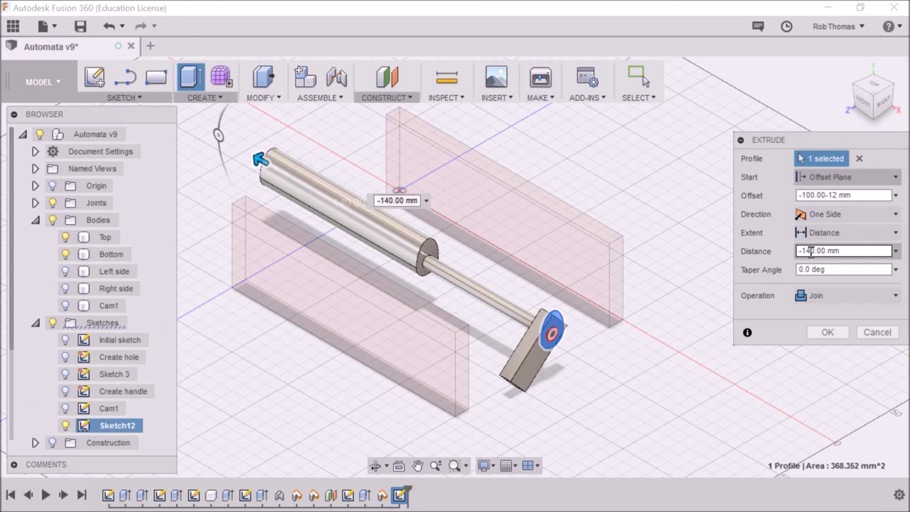
pyautogui.moveTo(812, 251); pyautogui.dragTo(791, 256)
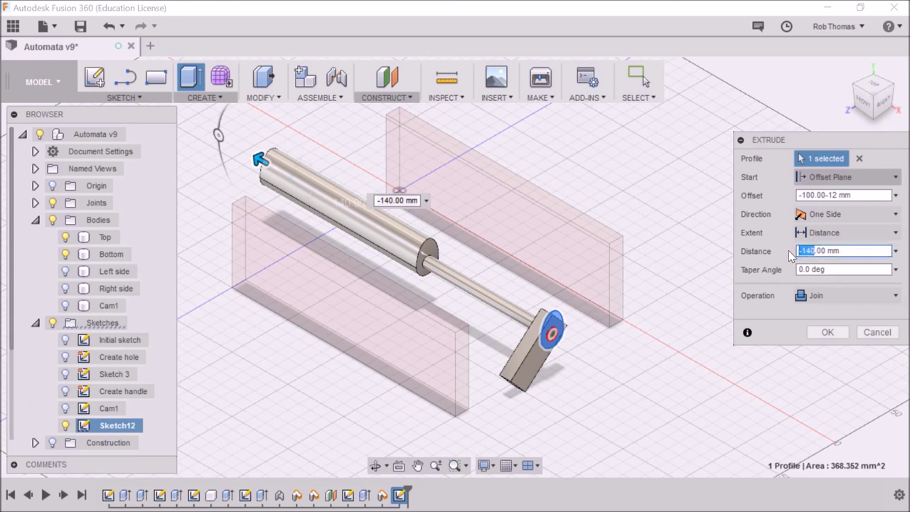
pyautogui.write('3')
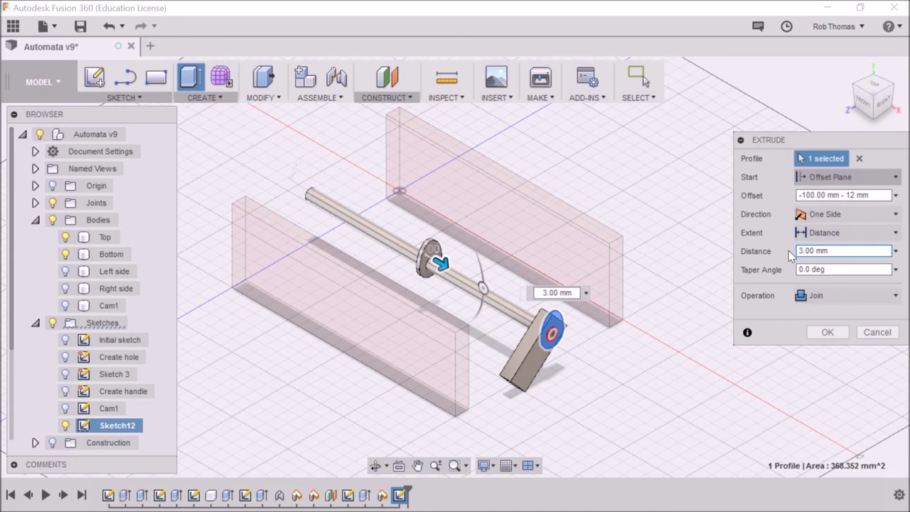
# Set the cam offset to -100 mm - 12 +1.5 mm, one-sided Join, and confirm.
pyautogui.click(853, 195)
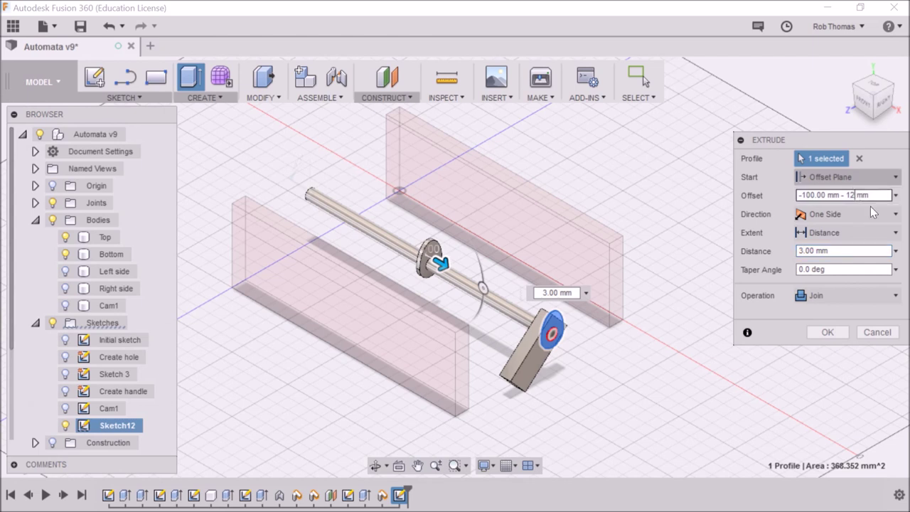
pyautogui.write('- 12 +1.5')
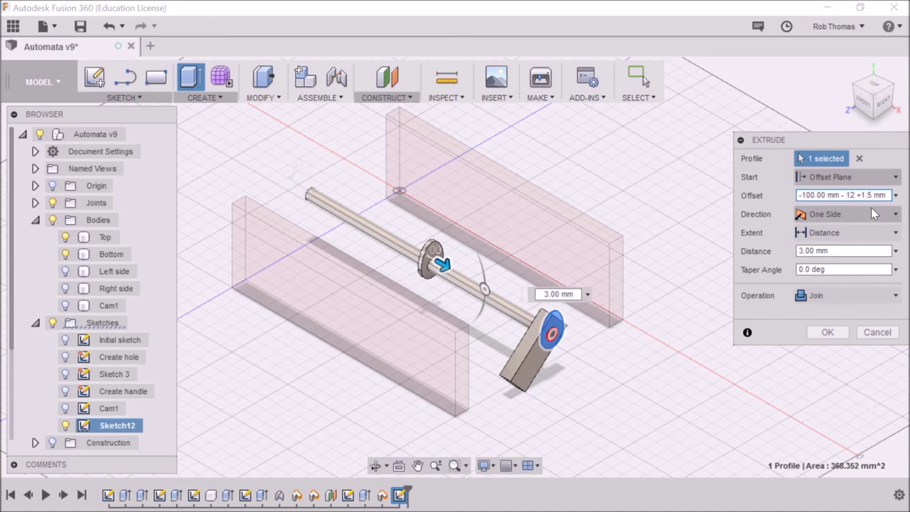
pyautogui.click(818, 223)
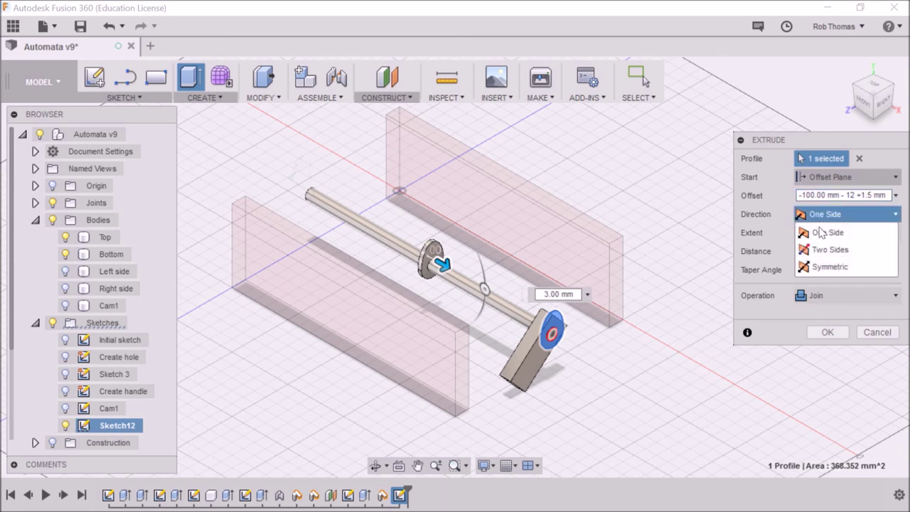
pyautogui.click(827, 221)
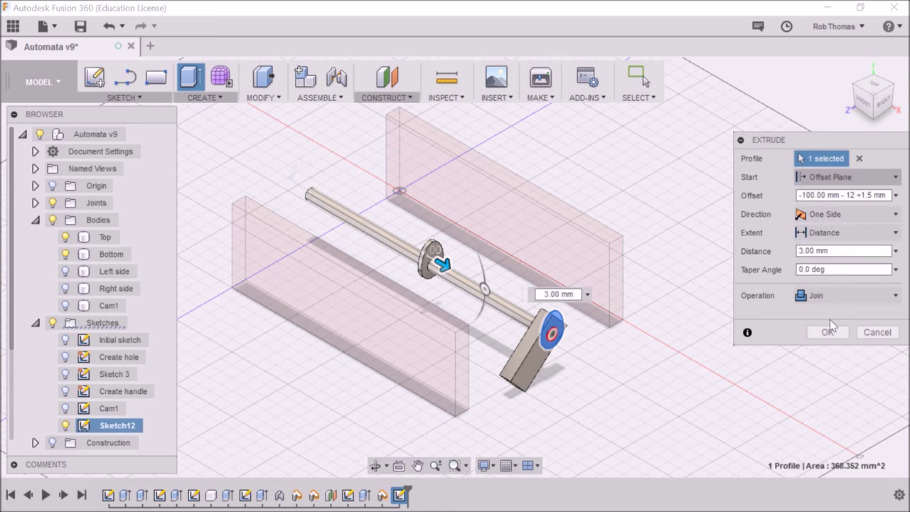
pyautogui.click(823, 298)
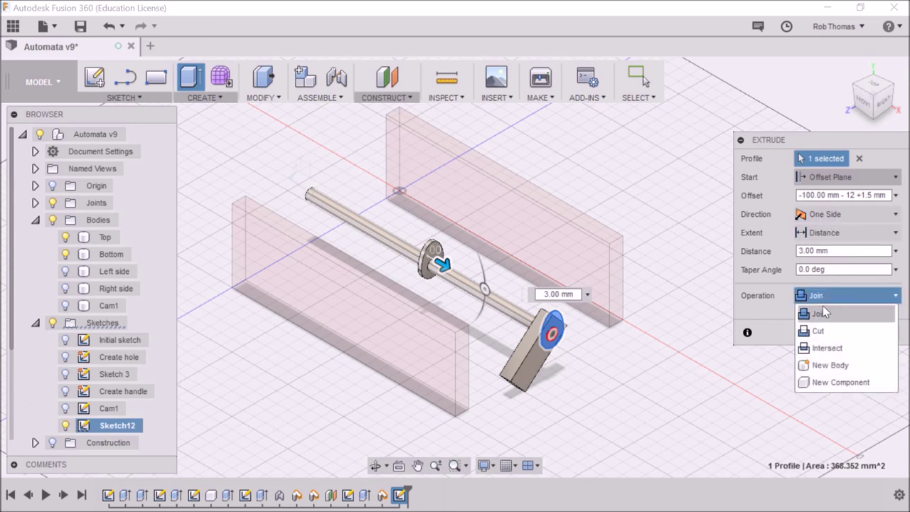
pyautogui.click(821, 310)
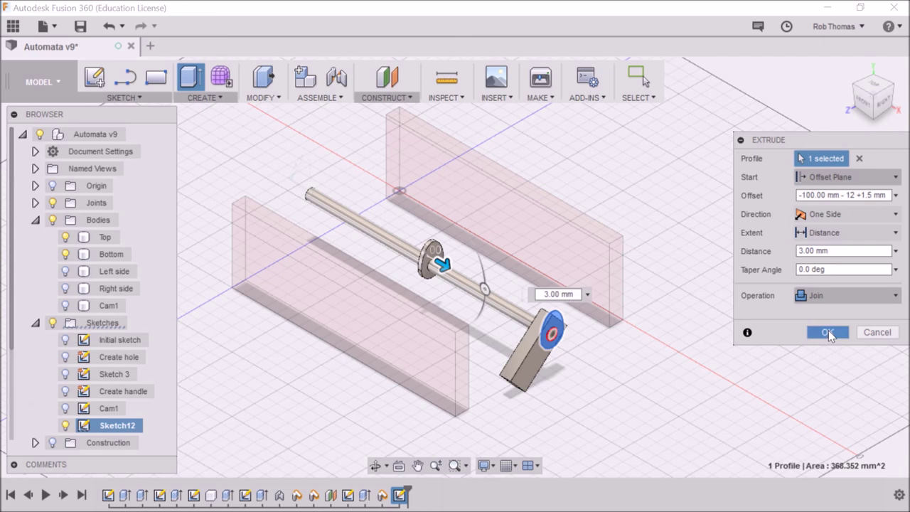
pyautogui.click(829, 332)
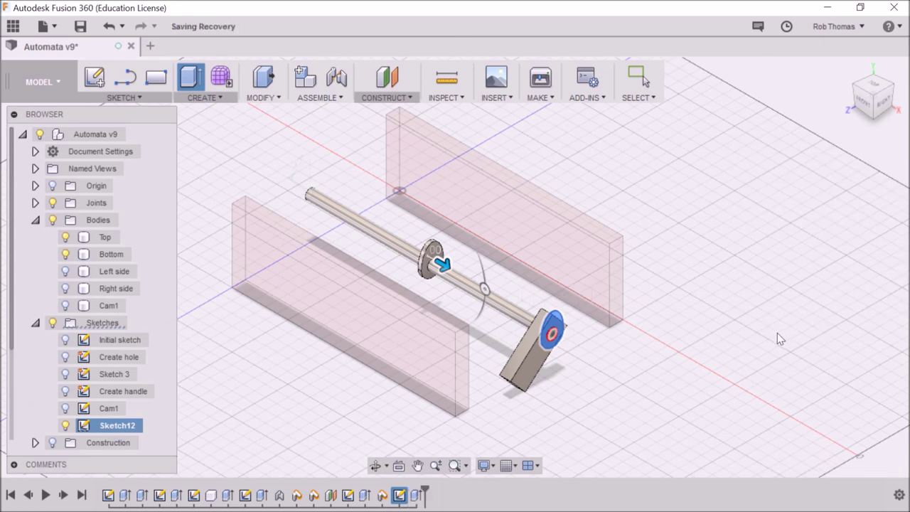
# Rotate the shaft assembly to check that the new cam disc turns with it.
pyautogui.moveTo(527, 374); pyautogui.dragTo(571, 322)
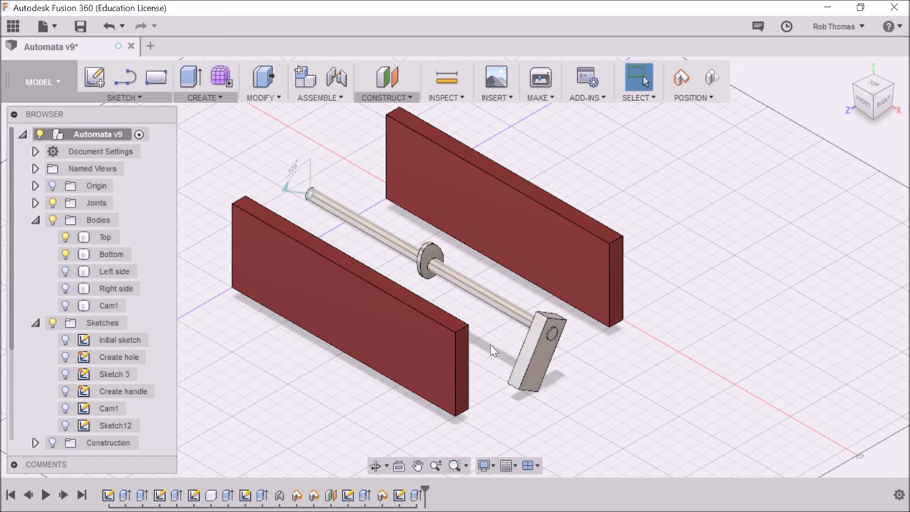